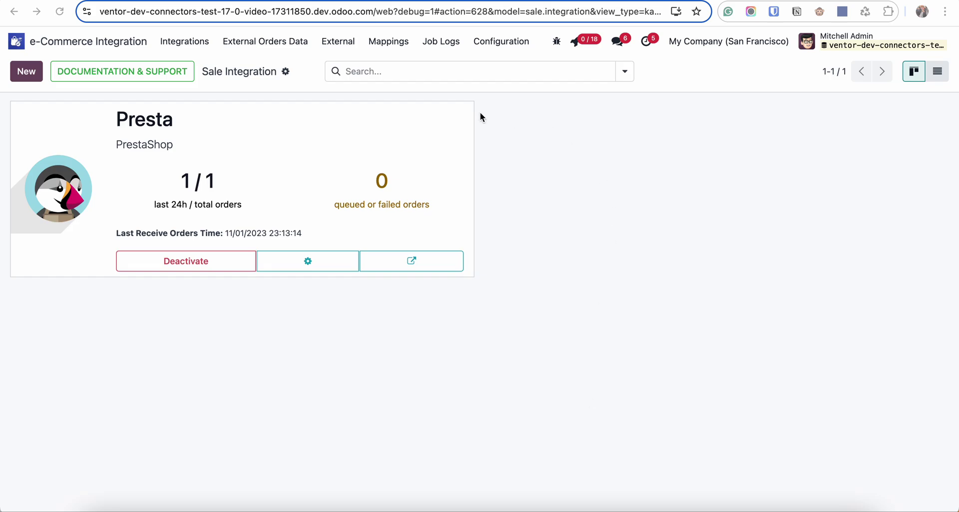
Step: Open Product Fields Mapping and expand the Presta group to review its 26 send/receive settings
click(483, 45)
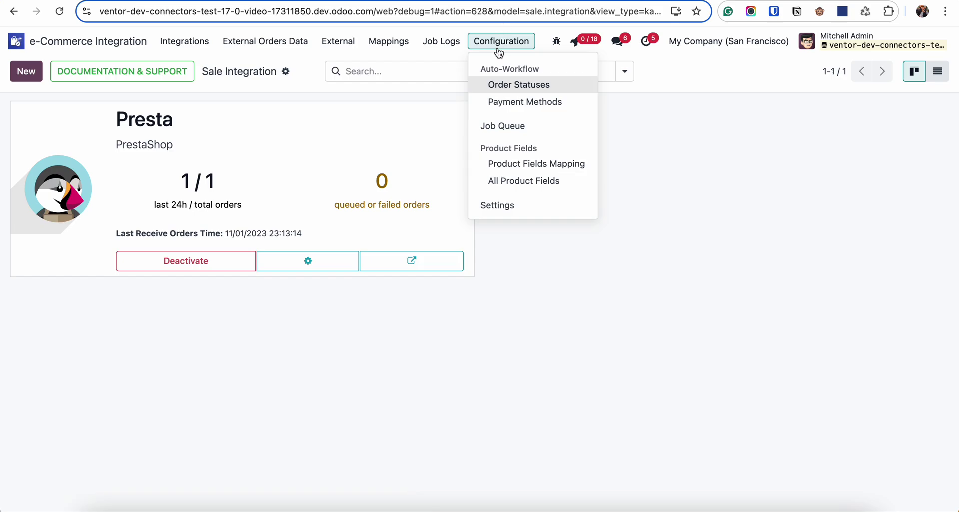
click(503, 170)
click(27, 136)
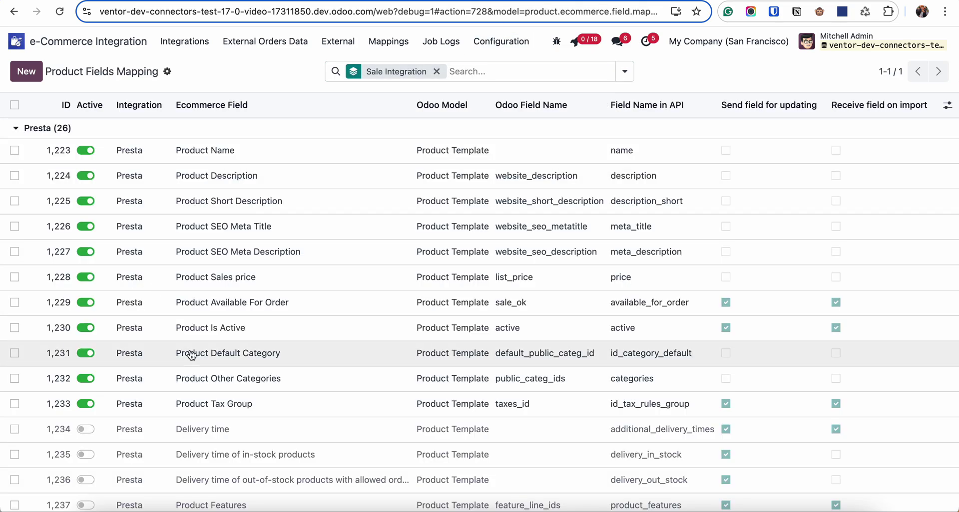
scroll(192, 355, down, 5)
scroll(193, 355, up, 5)
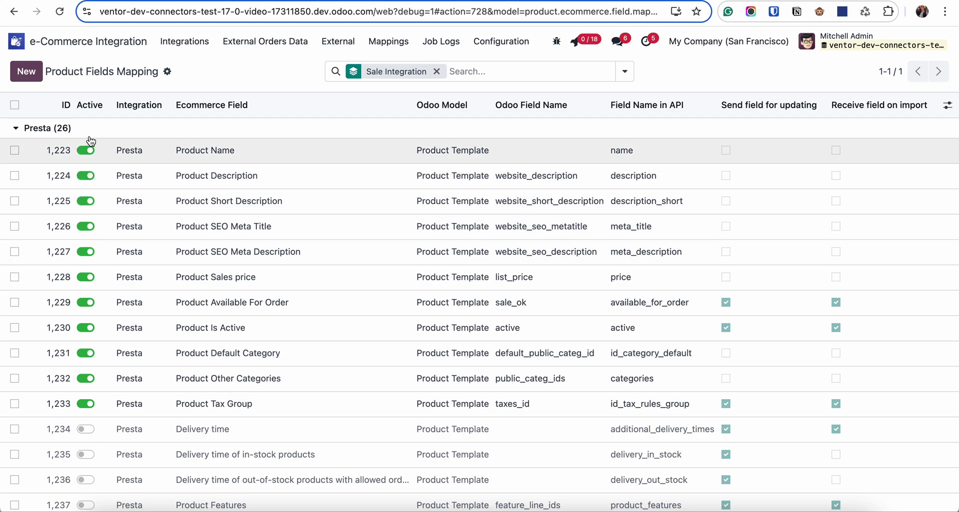
scroll(95, 296, down, 1)
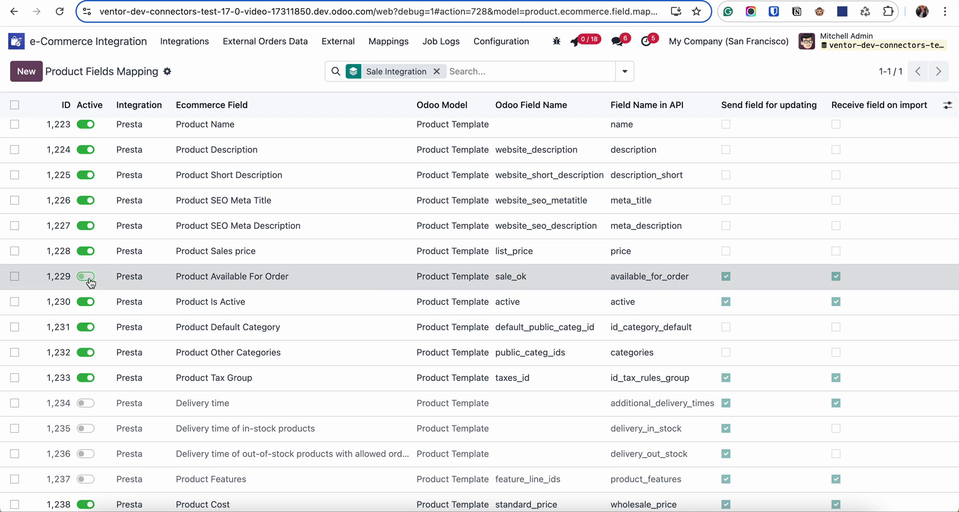
scroll(240, 310, up, 1)
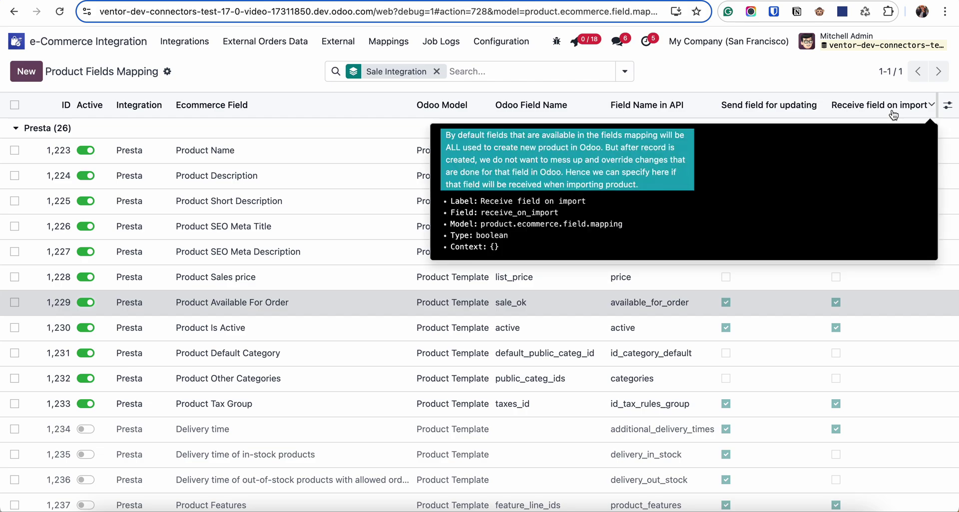
scroll(247, 296, down, 6)
scroll(245, 264, up, 6)
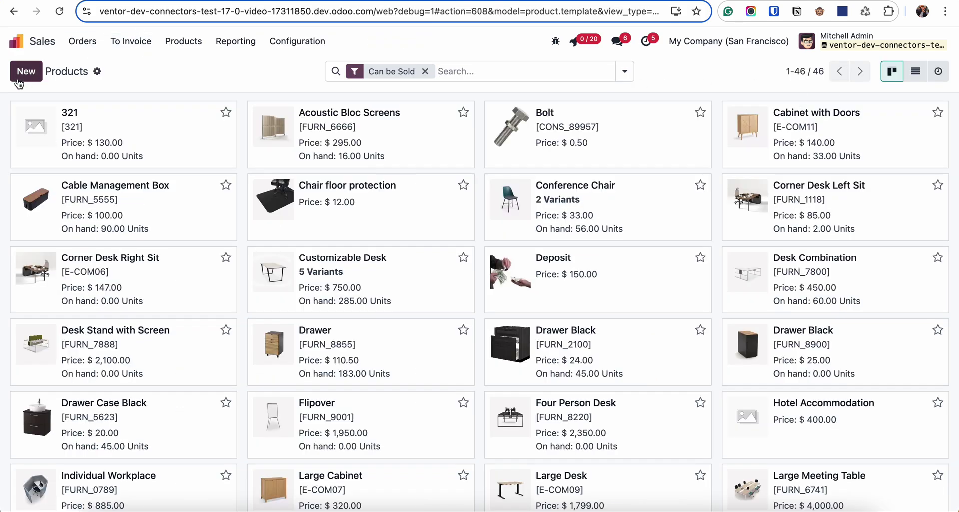
Step: Start a new product named Phone with internal reference Phone
click(19, 79)
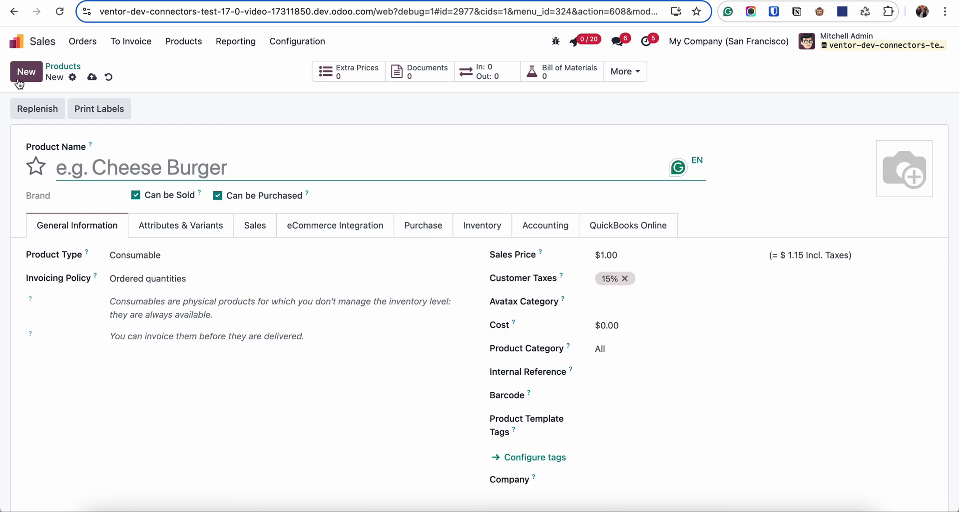
text(Phone)
double_click(90, 161)
key(ctrl+c)
click(622, 370)
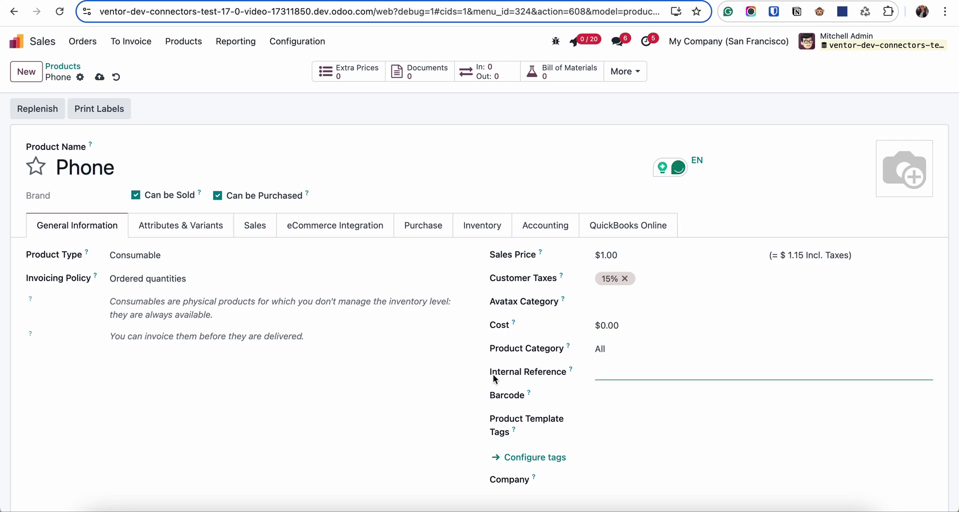
key(ctrl+v)
Step: Make Phone a Storable Product priced $300.00 with the 15% customer tax removed
click(210, 253)
click(161, 285)
click(634, 258)
text(300)
click(624, 278)
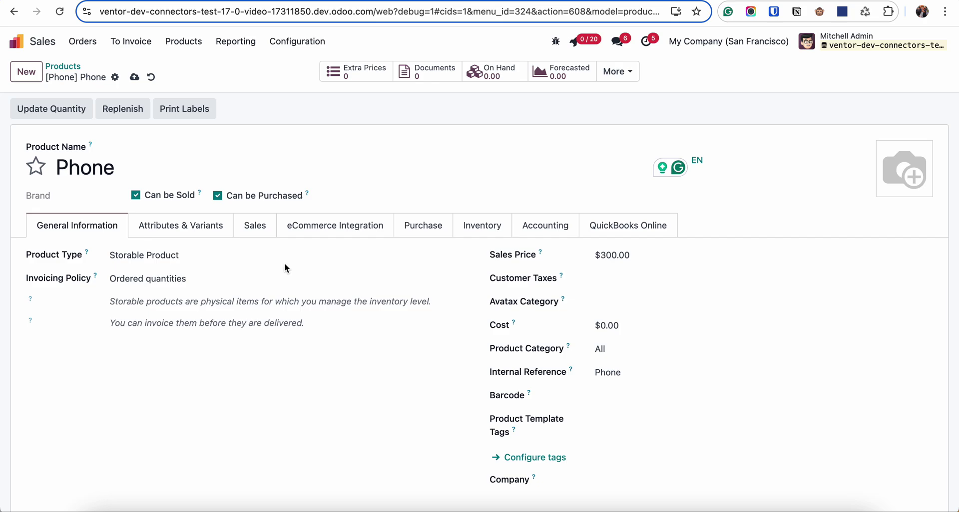
click(309, 230)
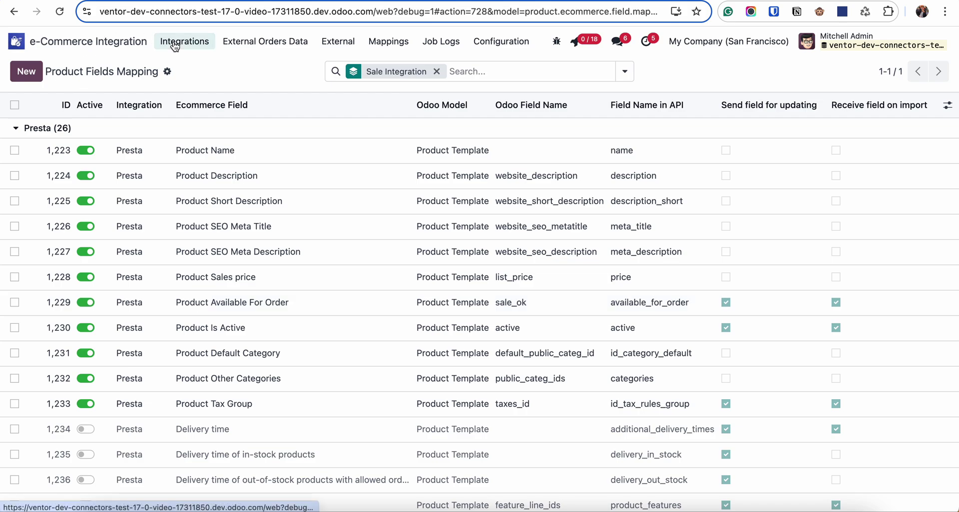
Step: Check the Presta integration's General and Automation Jobs settings, then save the Phone product
click(174, 45)
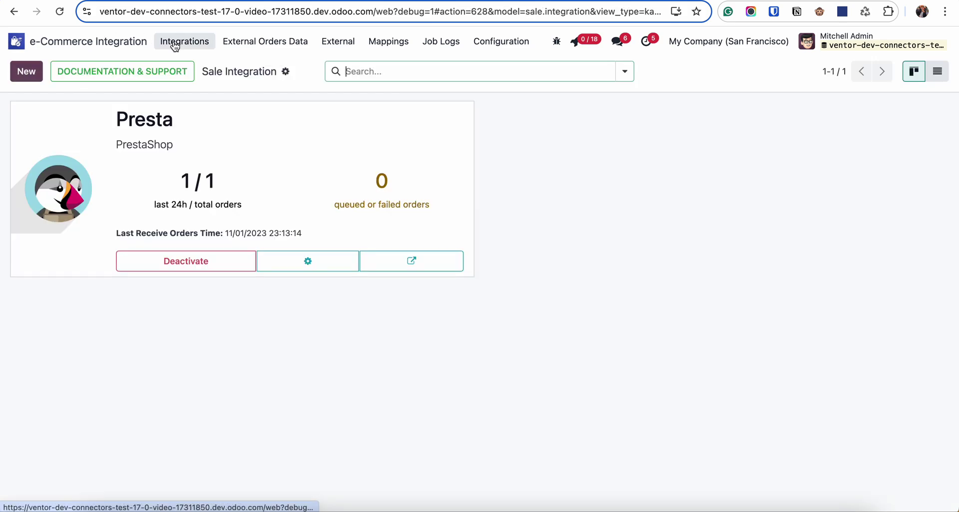
click(189, 132)
scroll(184, 375, down, 6)
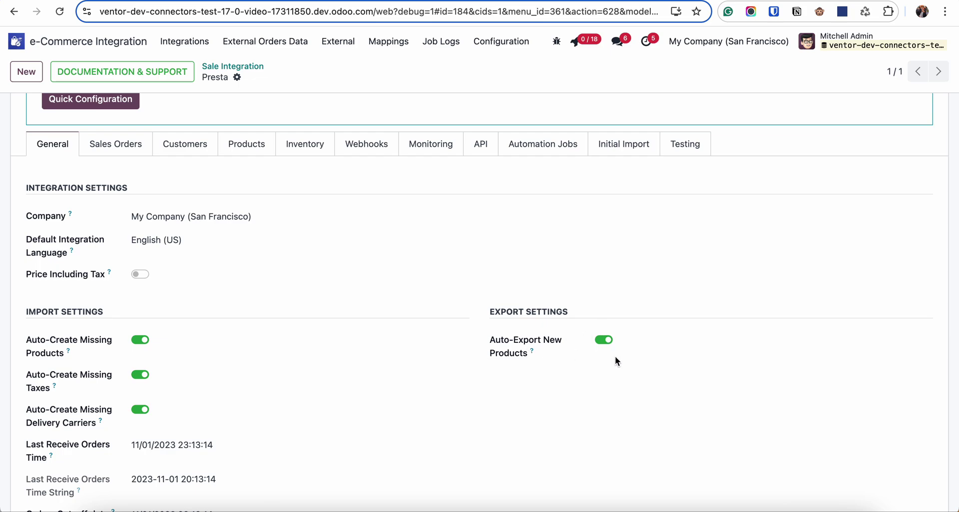
click(493, 2)
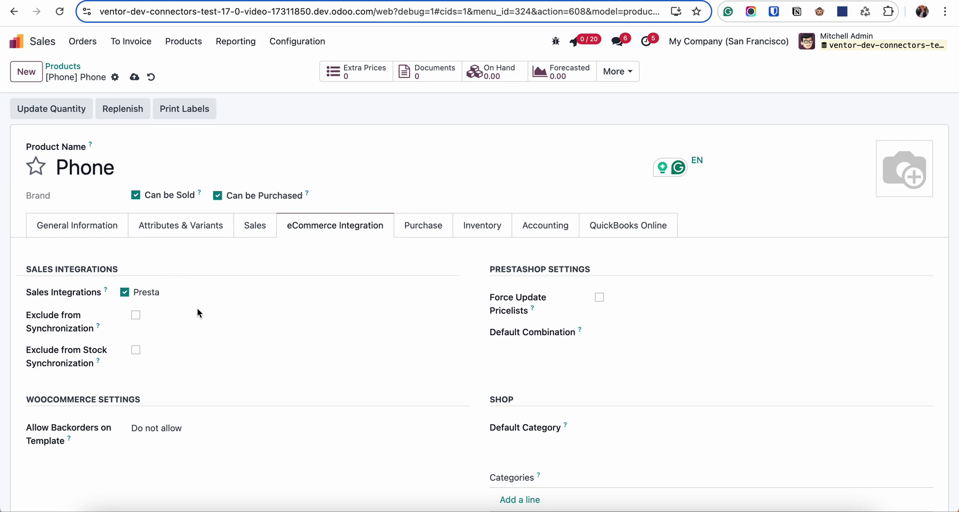
key(ctrl+shift+Tab)
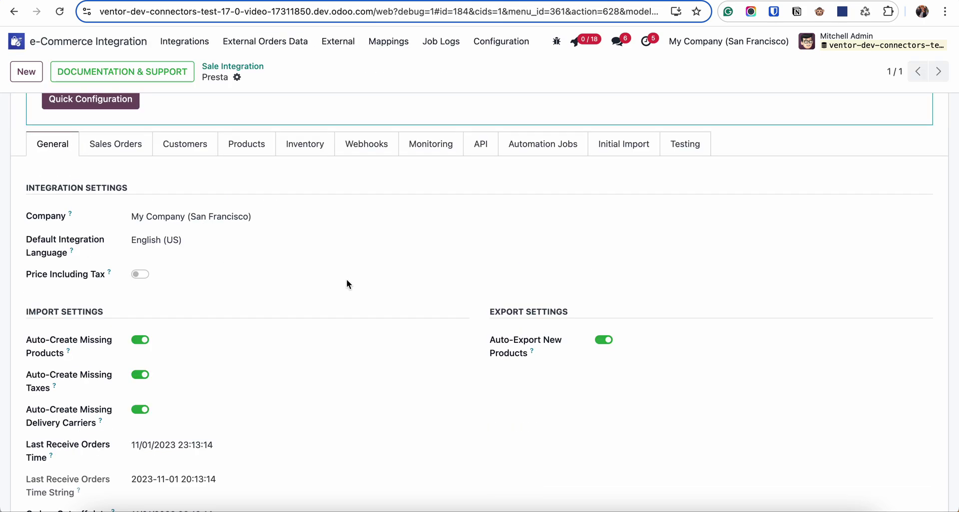
scroll(347, 283, up, 2)
scroll(372, 263, down, 1)
click(507, 189)
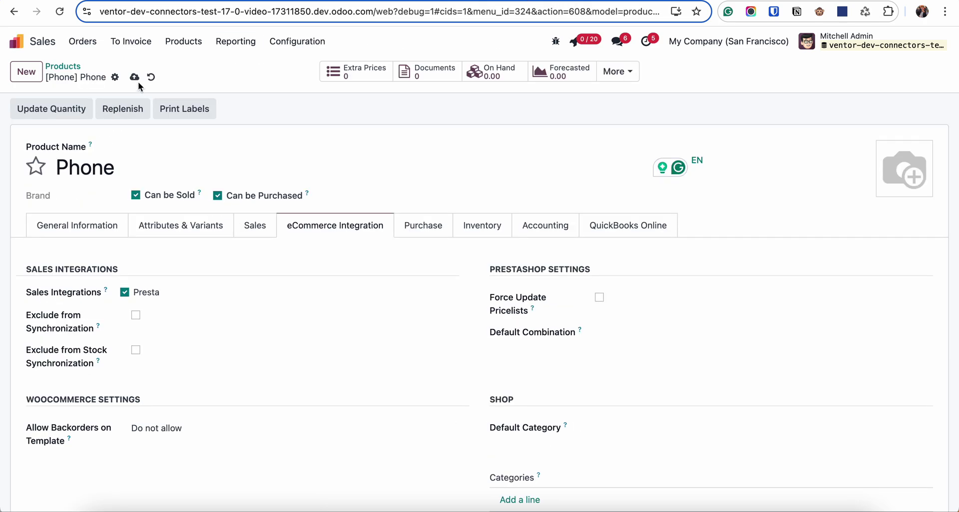
click(133, 78)
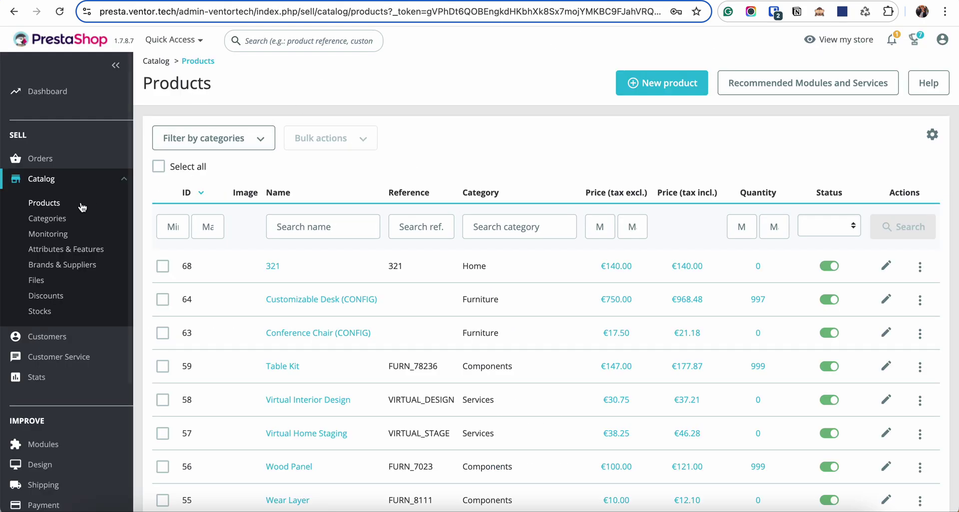
Step: Reload the PrestaShop catalogue and open Phone (ID 69) pricing to confirm €300.00
click(44, 205)
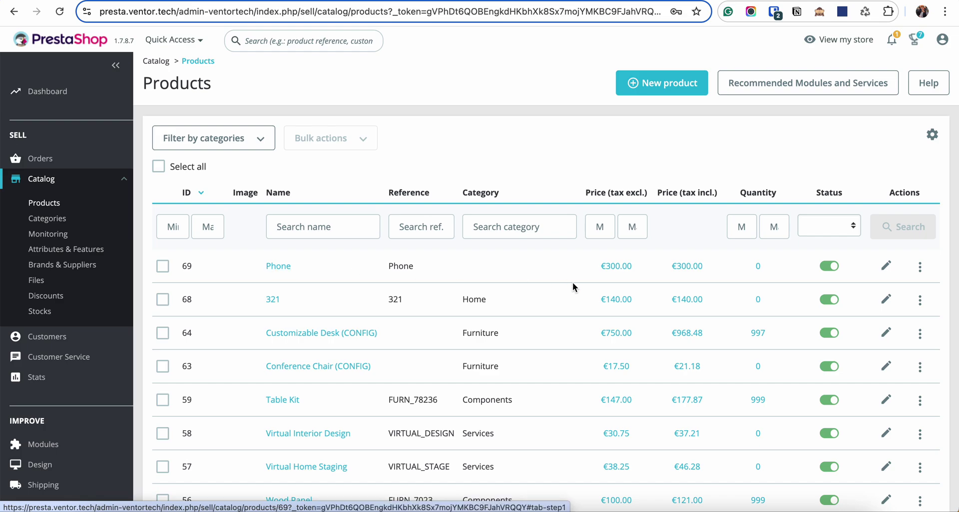
click(285, 270)
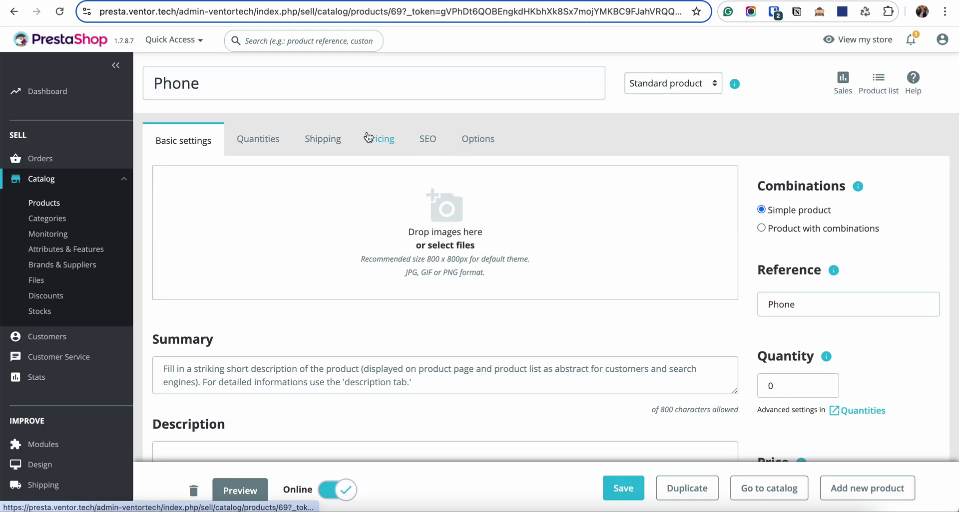
click(380, 140)
scroll(280, 329, down, 4)
scroll(280, 328, up, 4)
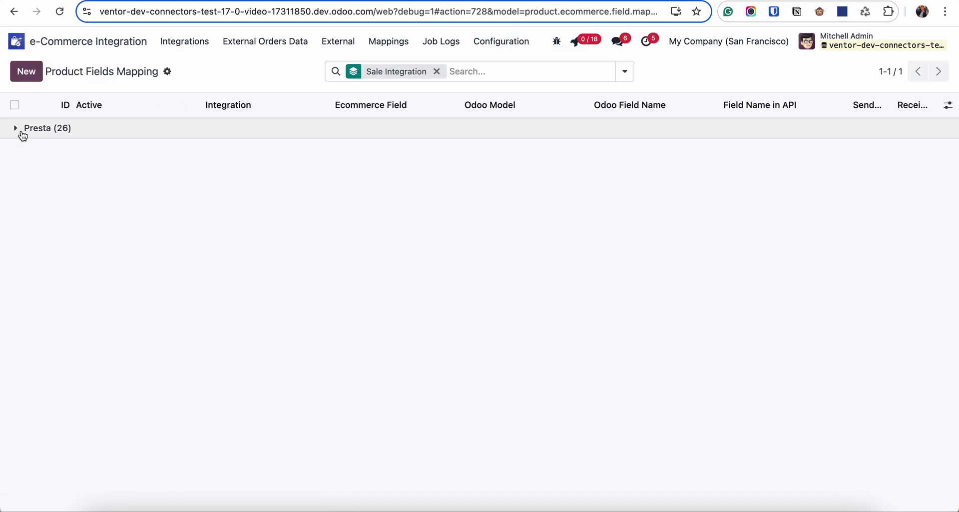
Step: Enable sending and receiving of Product Sales price in the Presta field mappings and save
click(21, 132)
scroll(284, 474, down, 2)
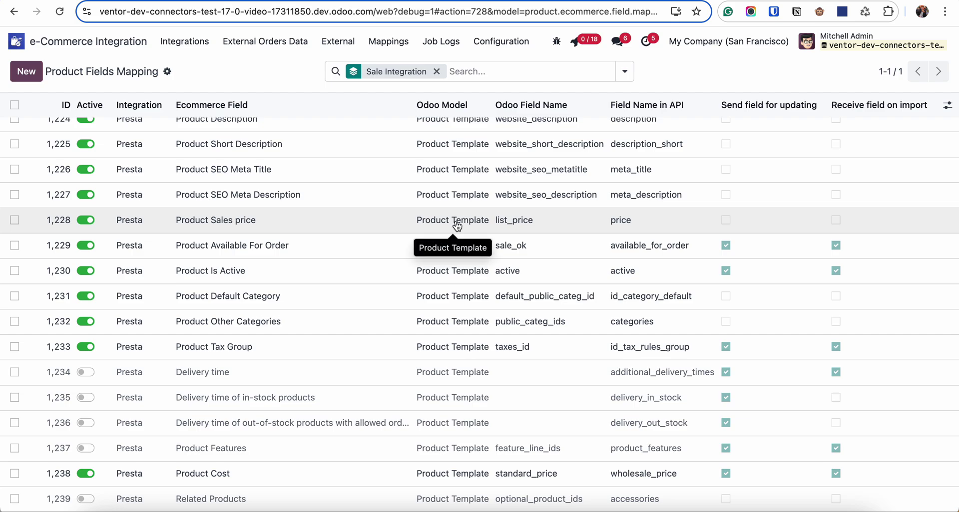
click(726, 220)
click(837, 221)
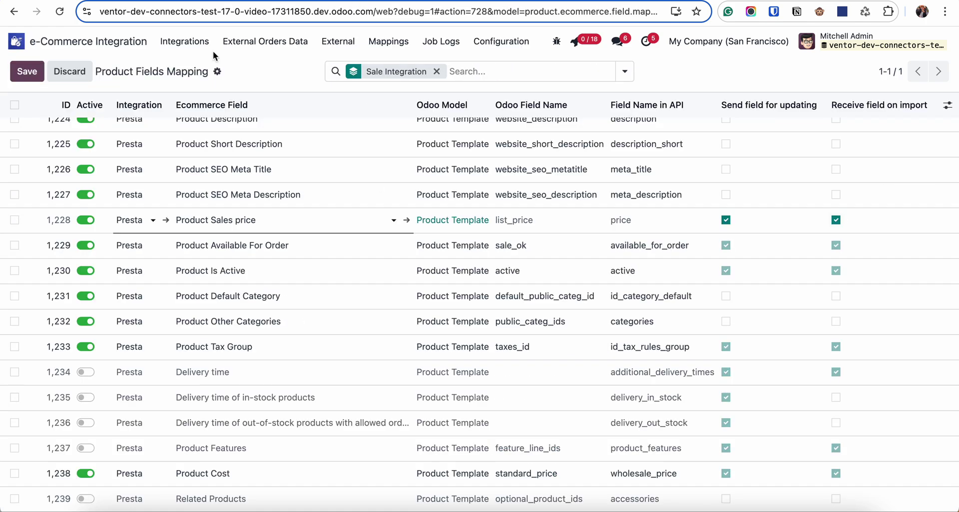
click(27, 72)
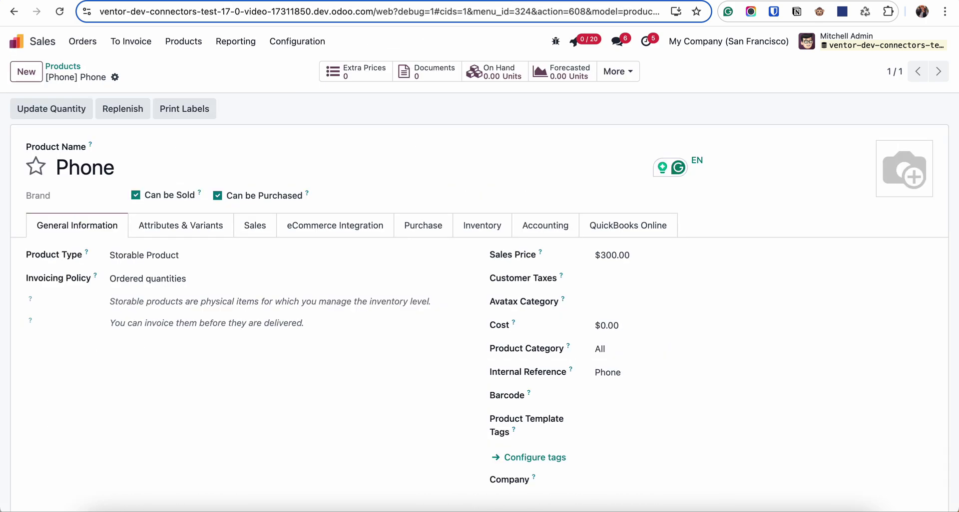
Step: Change the Phone sales price to $400.00 and save it
drag(600, 255, 630, 256)
text(400)
click(134, 77)
key(ctrl+Tab)
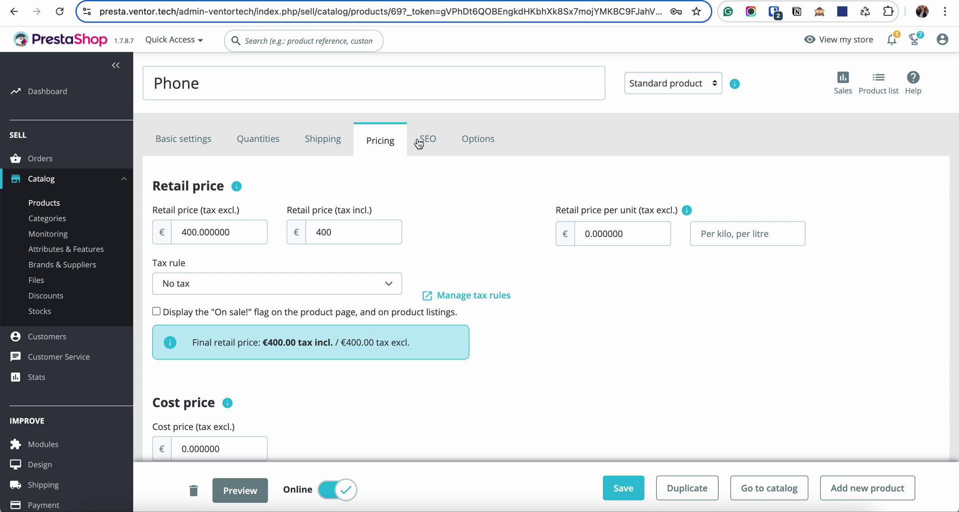
Step: Return from PrestaShop's €400.00 Phone pricing to the Odoo integration screens
key(ctrl+shift+Tab)
key(ctrl+shift+Tab)
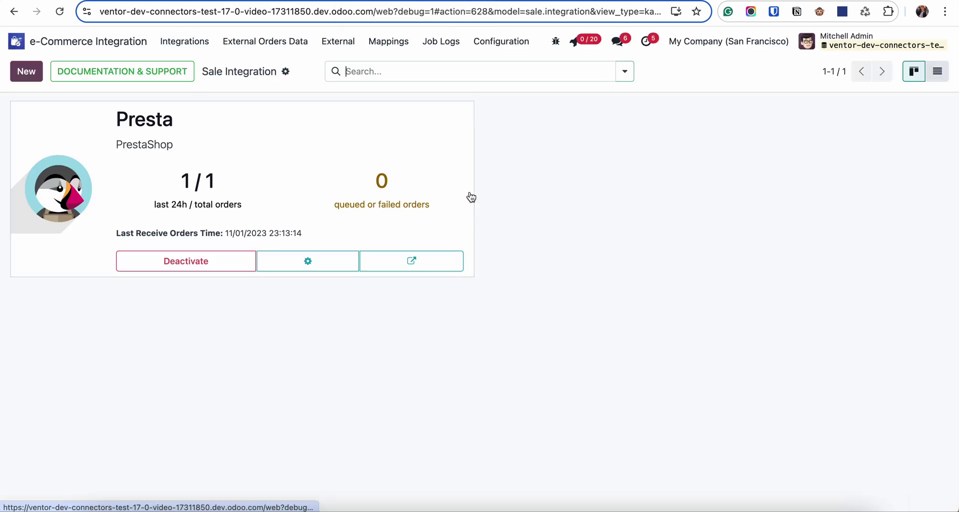
Step: Open Presta's Automation Jobs with product template export enabled, then force-export Phone to the store
click(345, 159)
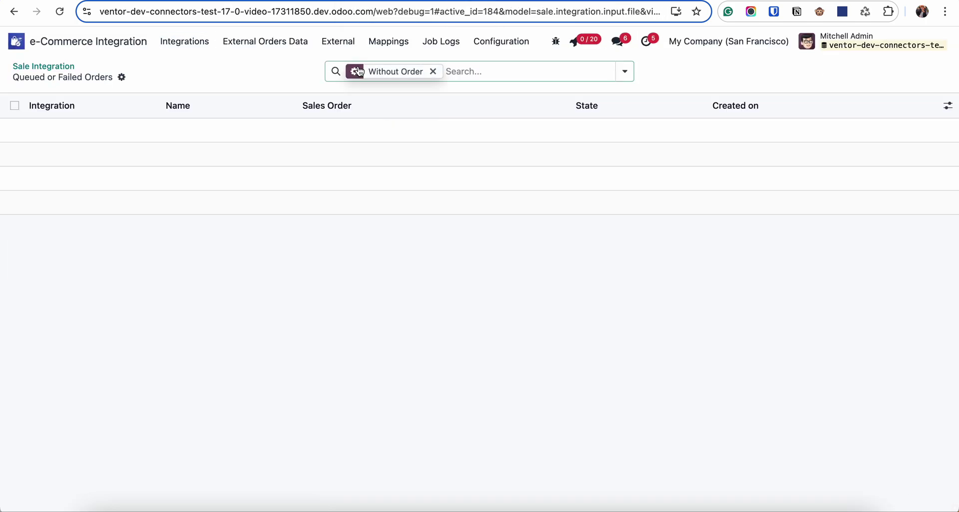
click(204, 43)
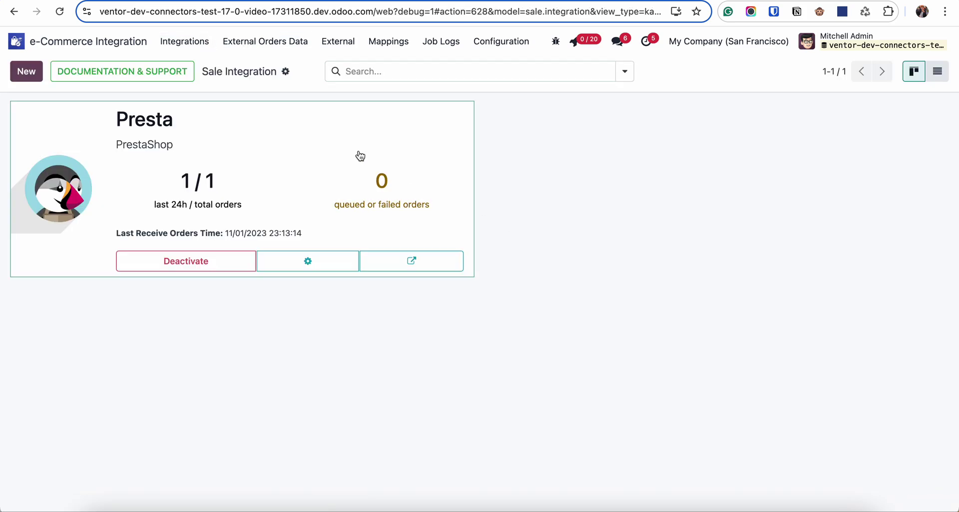
click(360, 156)
click(551, 464)
scroll(552, 467, down, 3)
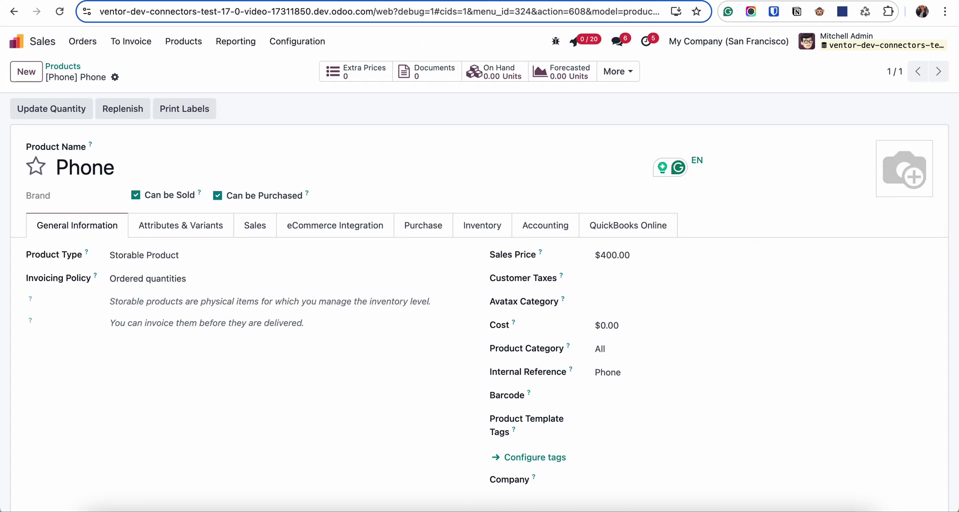
click(115, 78)
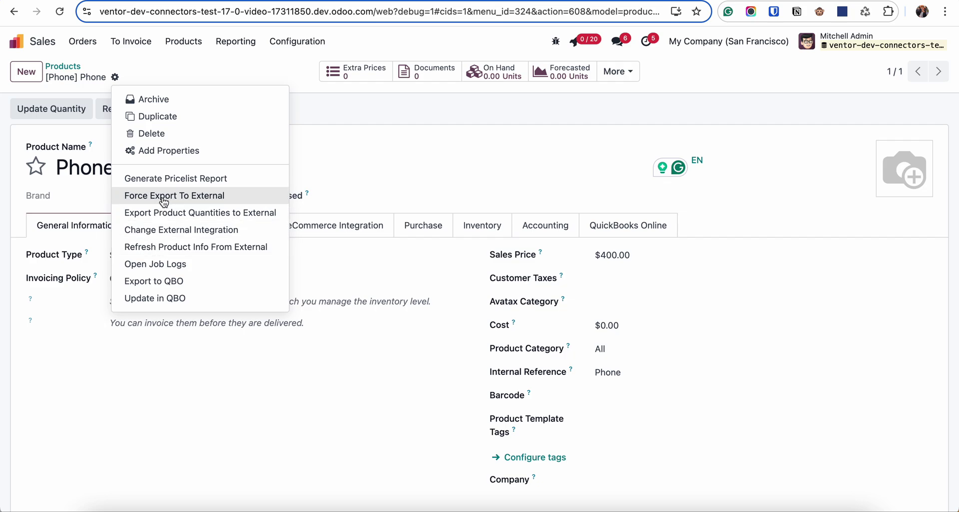
click(841, 115)
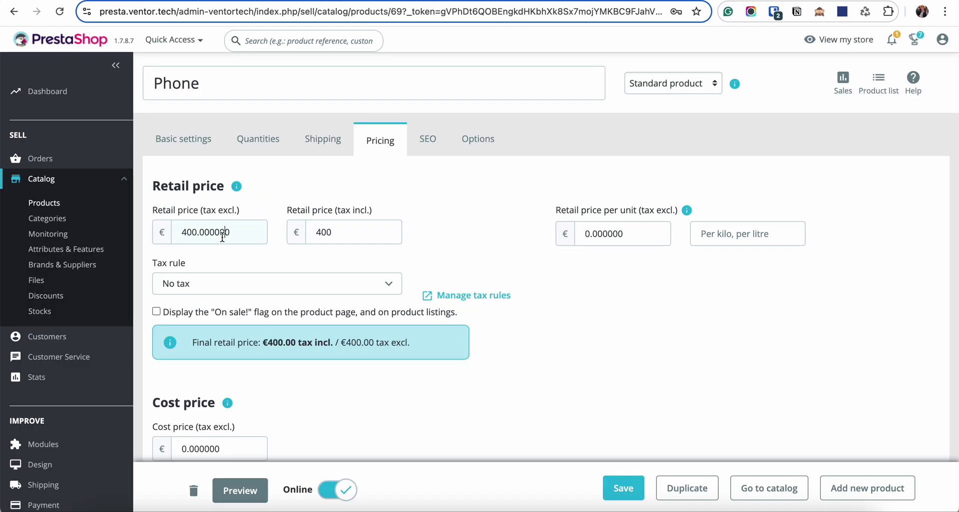
Step: Change Phone's tax-excluded retail price in PrestaShop from 400 to 500 and save
double_click(222, 235)
text(500)
click(623, 489)
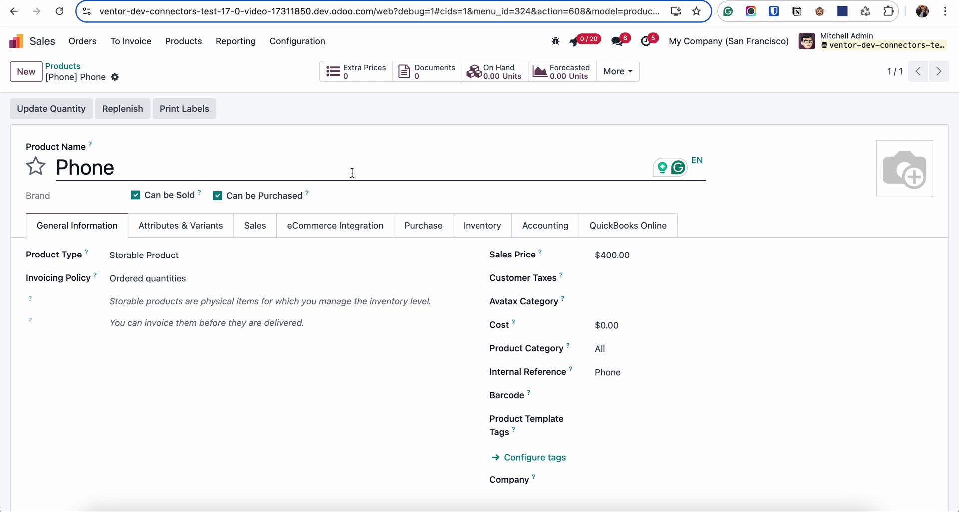
Step: Refresh Phone's info from the Presta store so its sales price updates to $500.00
click(115, 78)
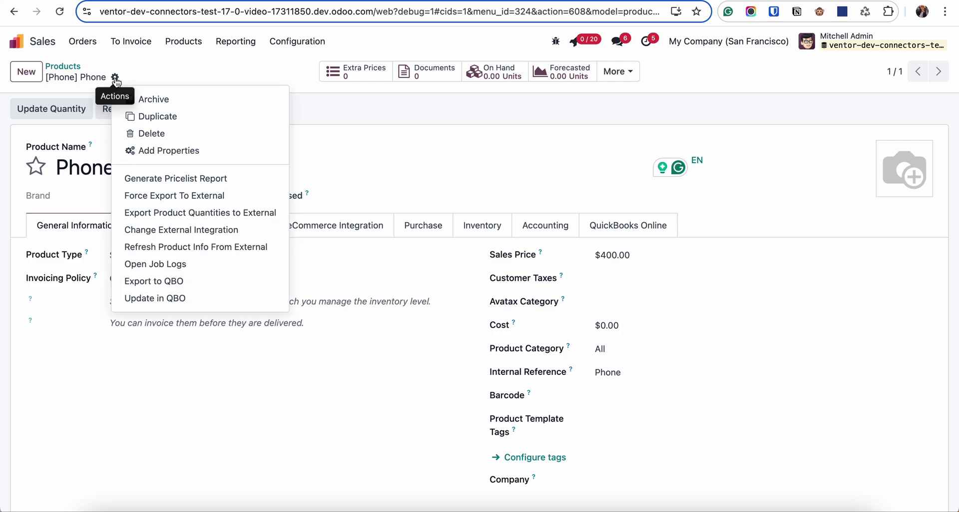
click(145, 248)
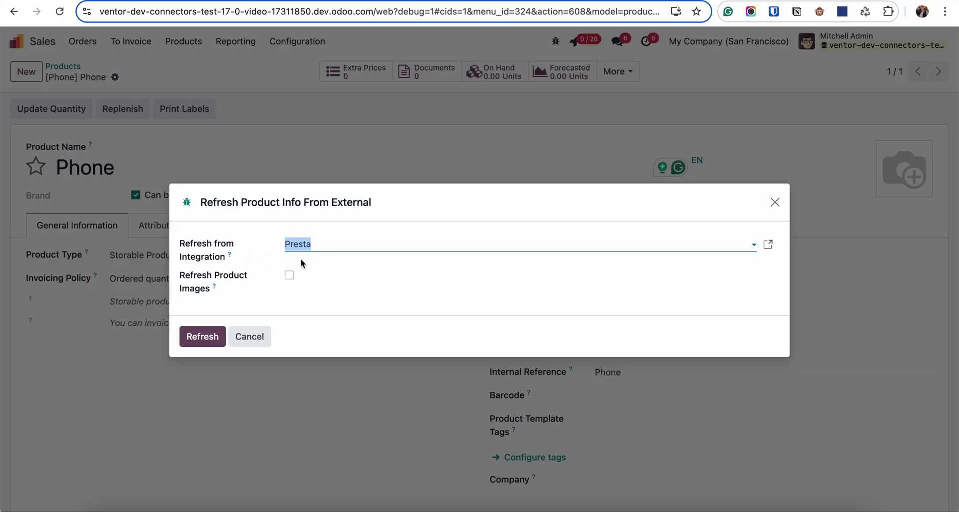
click(199, 341)
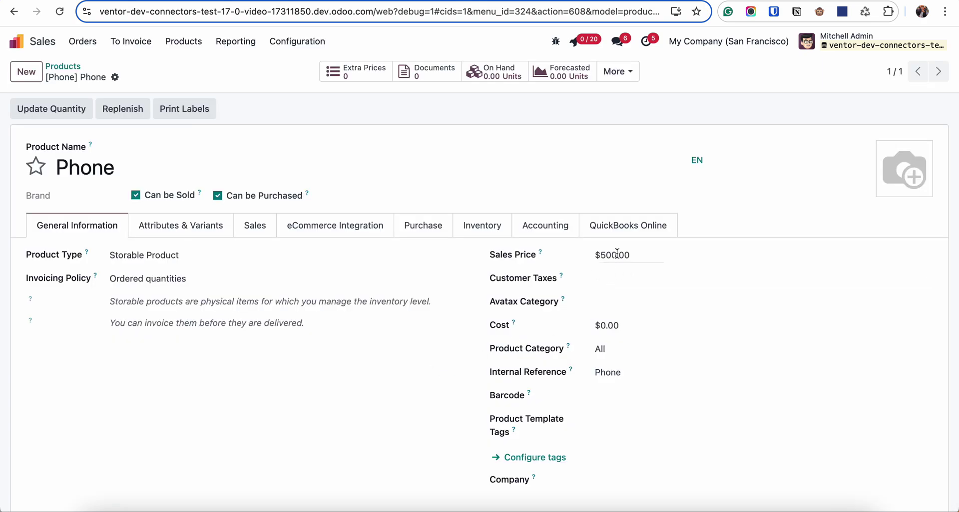
double_click(647, 254)
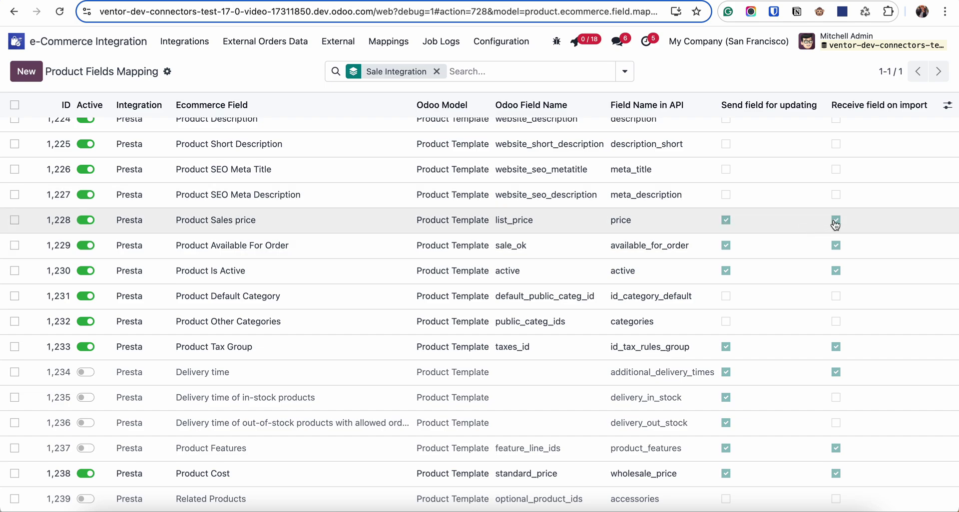
Step: Untick sending and receiving of Product Sales price for Presta and save the mapping
click(727, 220)
click(836, 220)
click(27, 72)
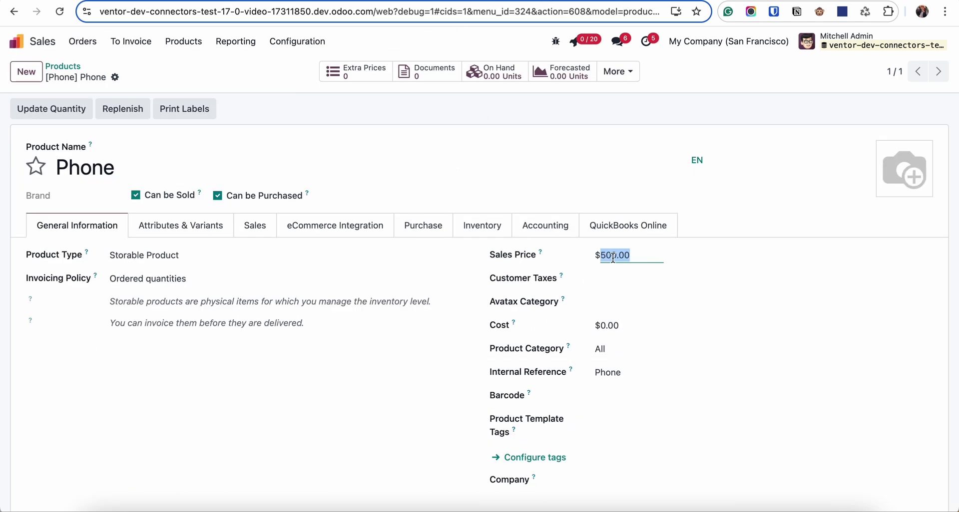
Step: Set Phone's sales price to $600.00, save, and review its sync job logs
text(600)
click(134, 77)
click(116, 78)
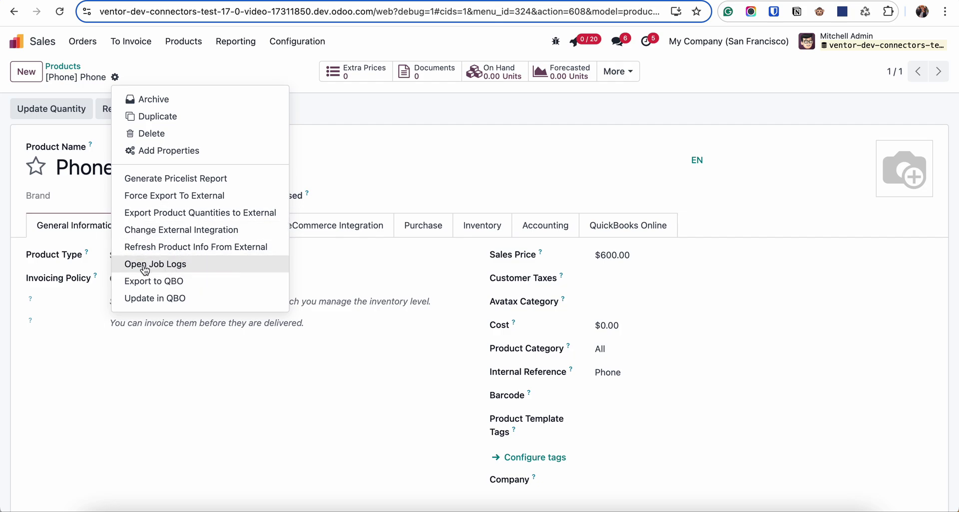
click(175, 265)
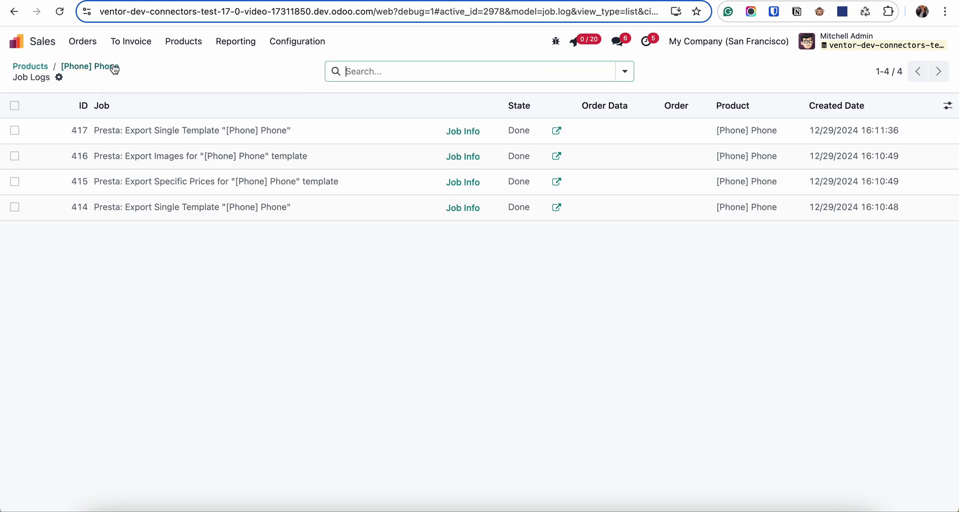
click(115, 66)
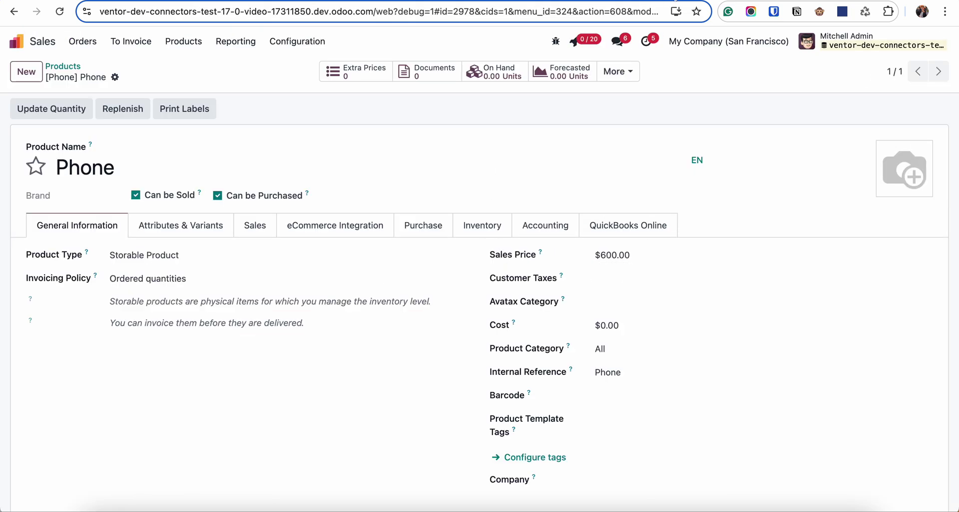
click(559, 1)
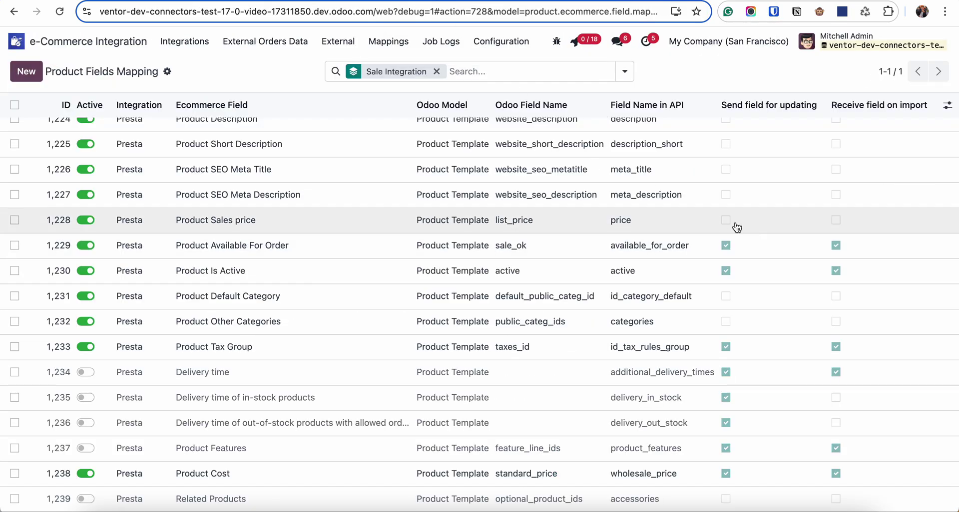
Step: Change Phone's tax-included retail price in the PrestaShop store to 700 and save
click(450, 1)
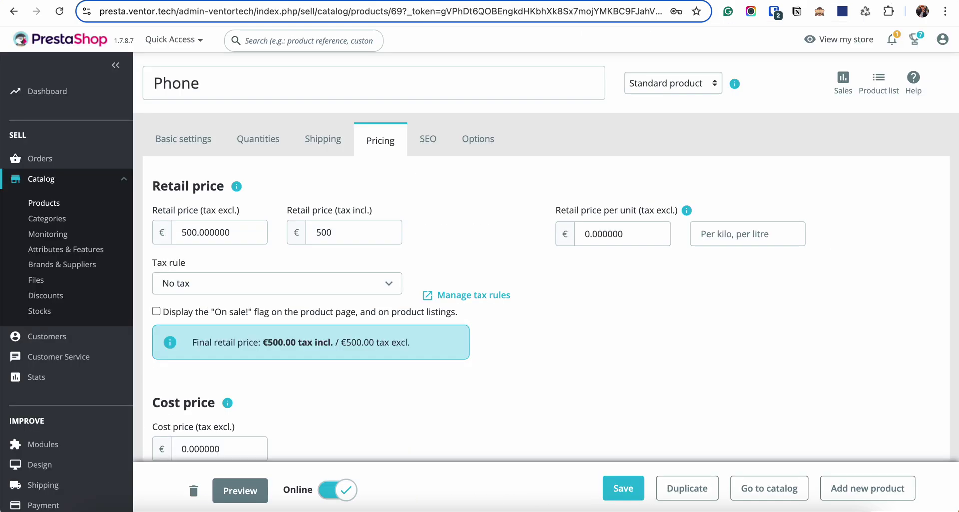
double_click(327, 229)
text(700)
click(615, 491)
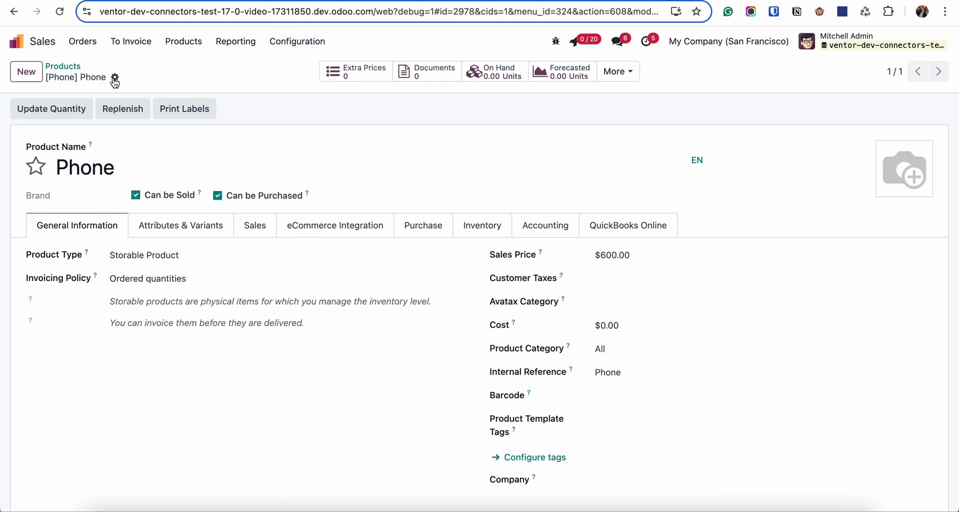
click(115, 78)
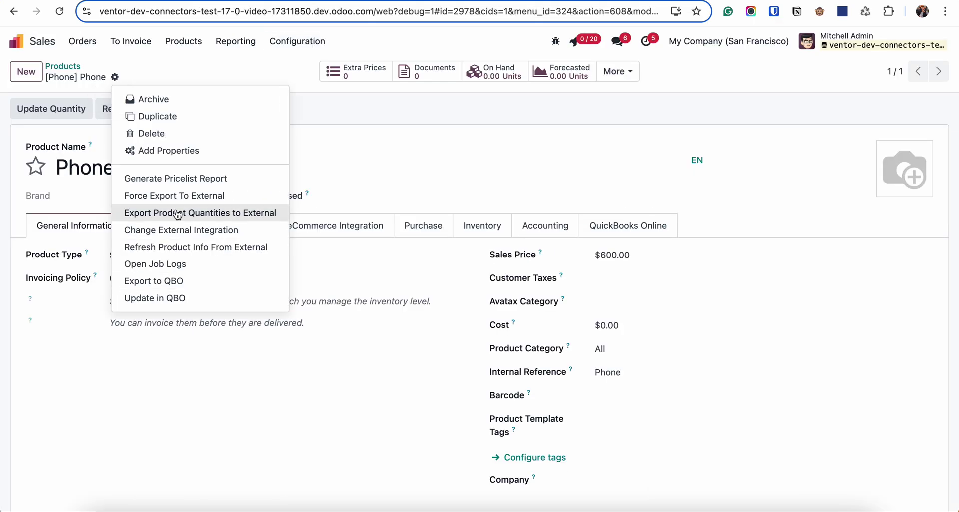
Step: Refresh the Odoo Phone product's information from the Presta integration
click(177, 247)
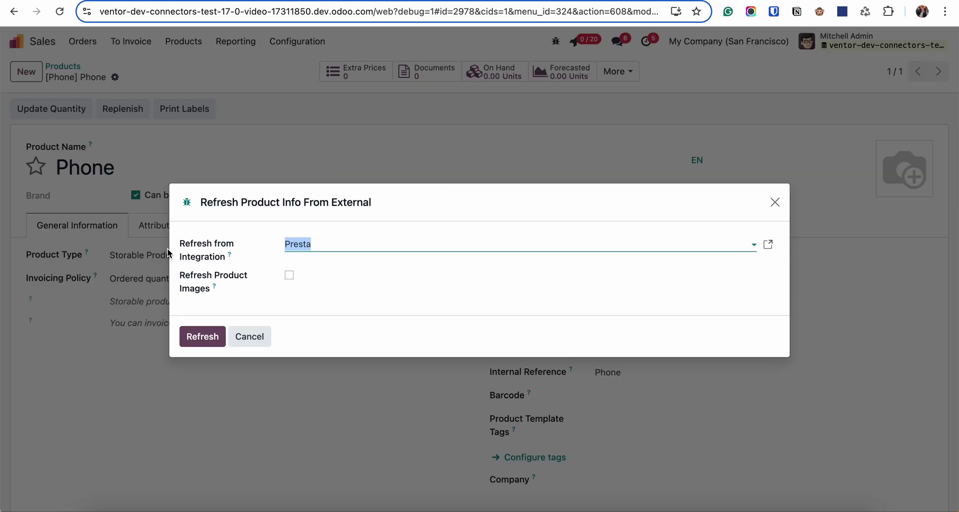
click(203, 336)
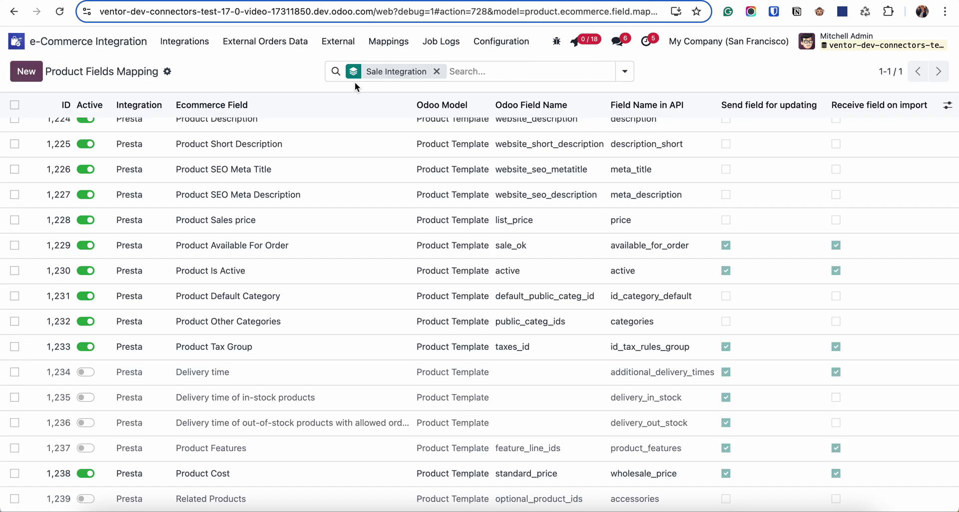
scroll(315, 168, up, 3)
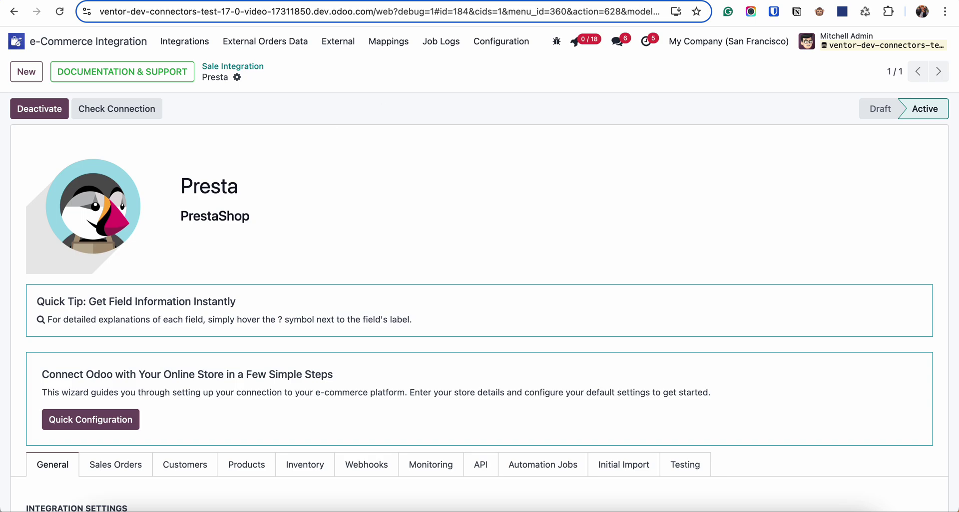
key(ctrl+Tab)
key(ctrl+shift+Tab)
scroll(502, 322, down, 2)
scroll(502, 328, down, 3)
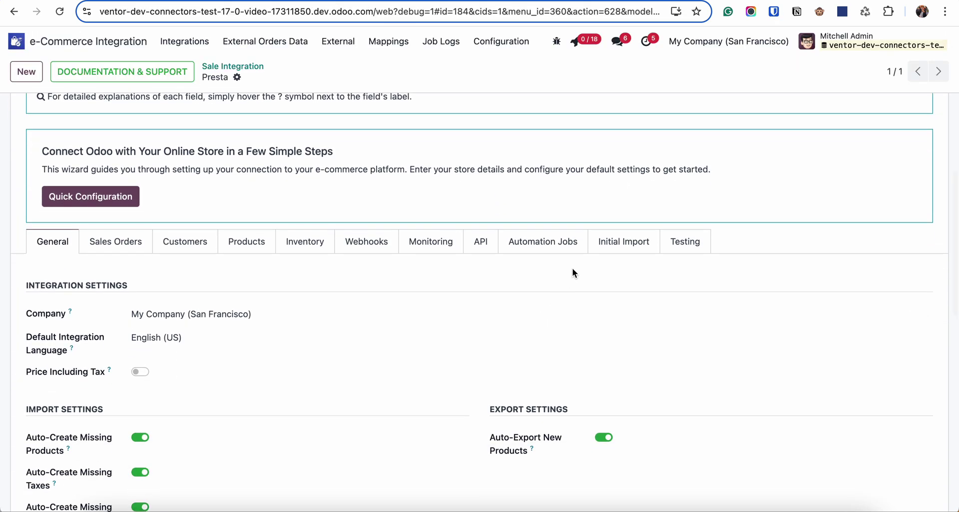
click(615, 250)
scroll(624, 254, down, 3)
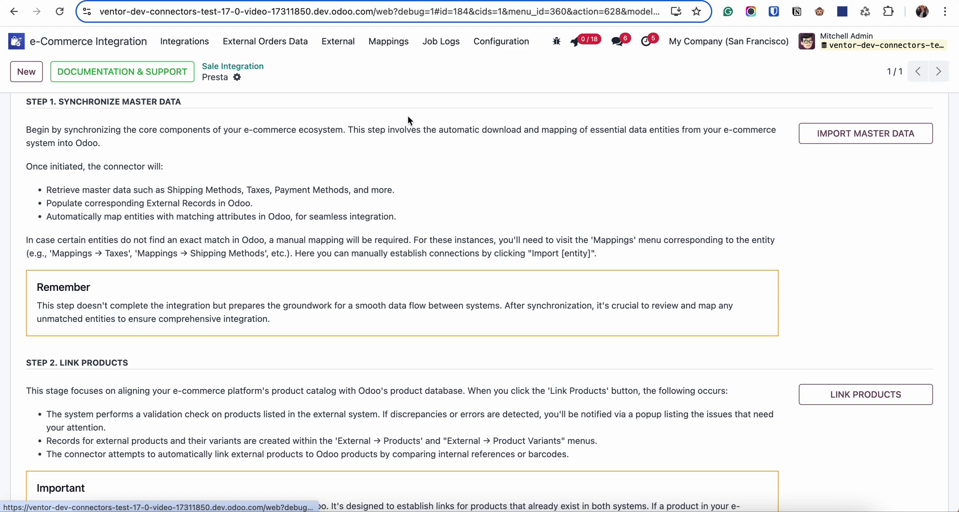
click(388, 43)
click(394, 256)
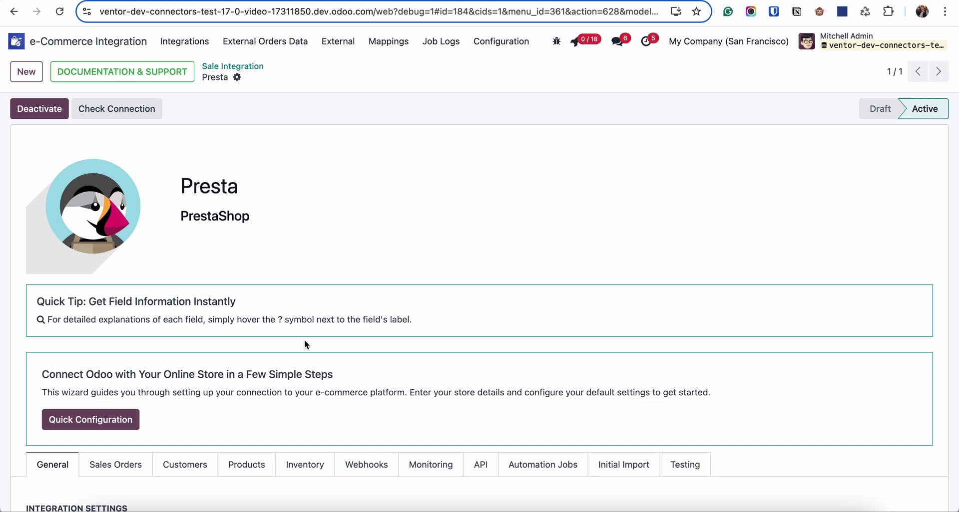
scroll(306, 344, down, 8)
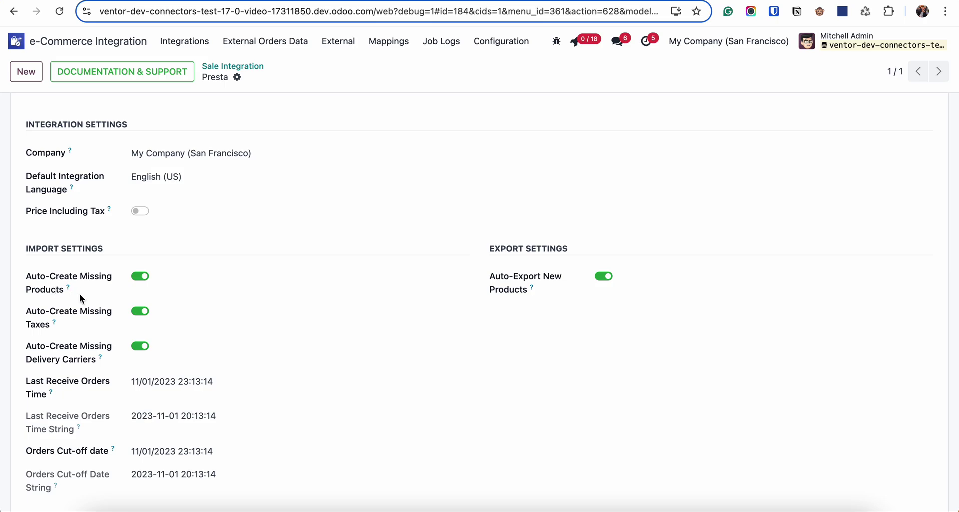
mouse_move(69, 289)
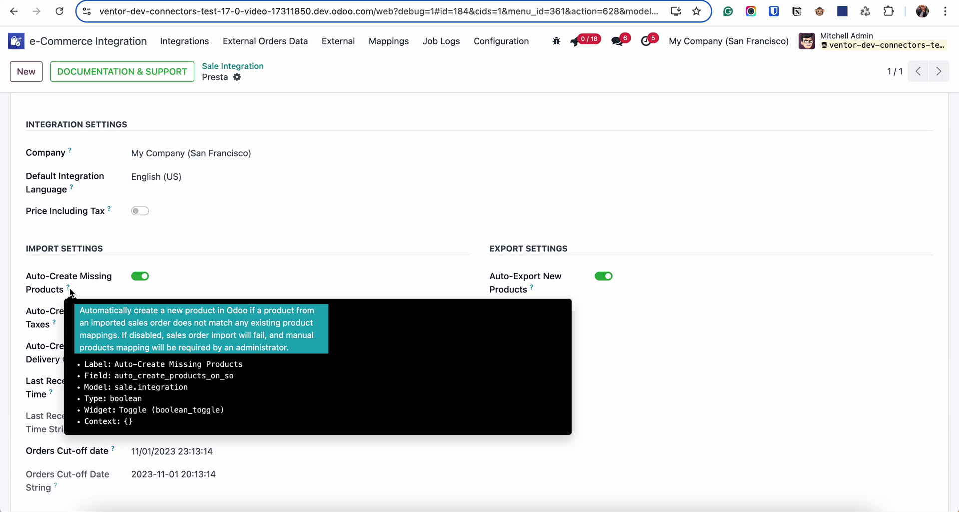
scroll(314, 148, up, 8)
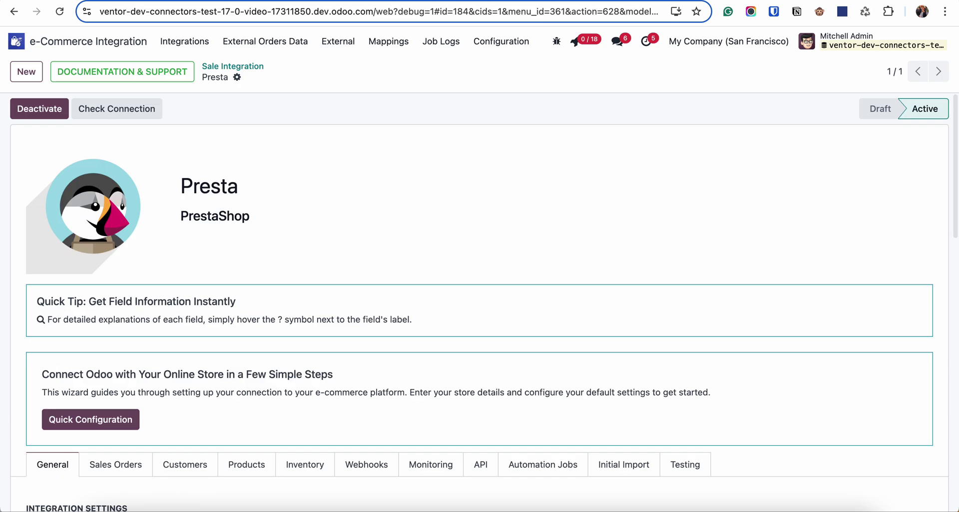